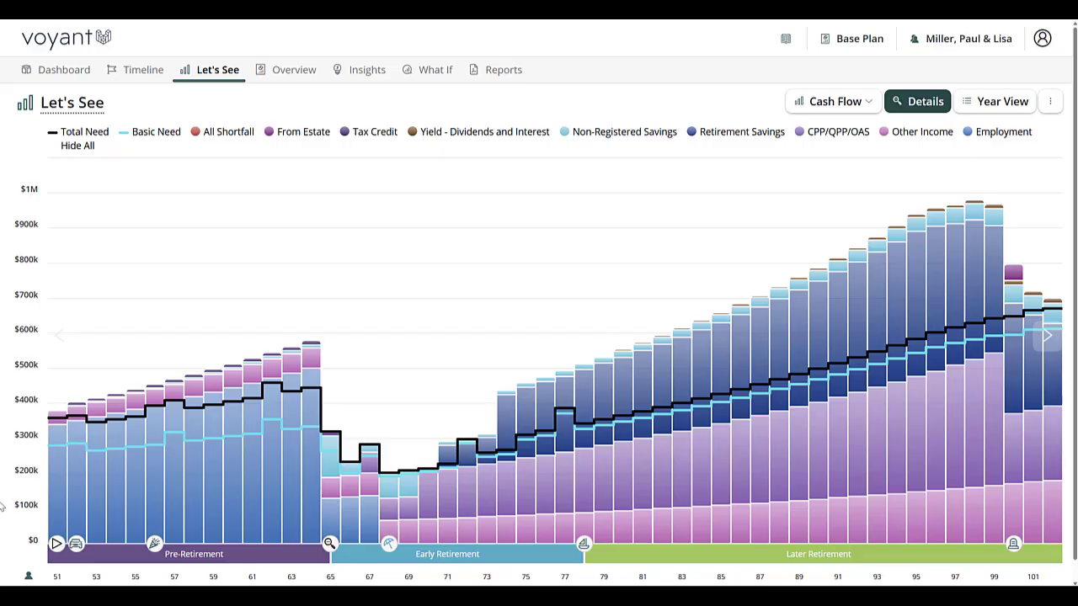
Step: Examine the cash flow chart's income and need breakdown for 2026 and the early retirement years
mouse_move(50, 481)
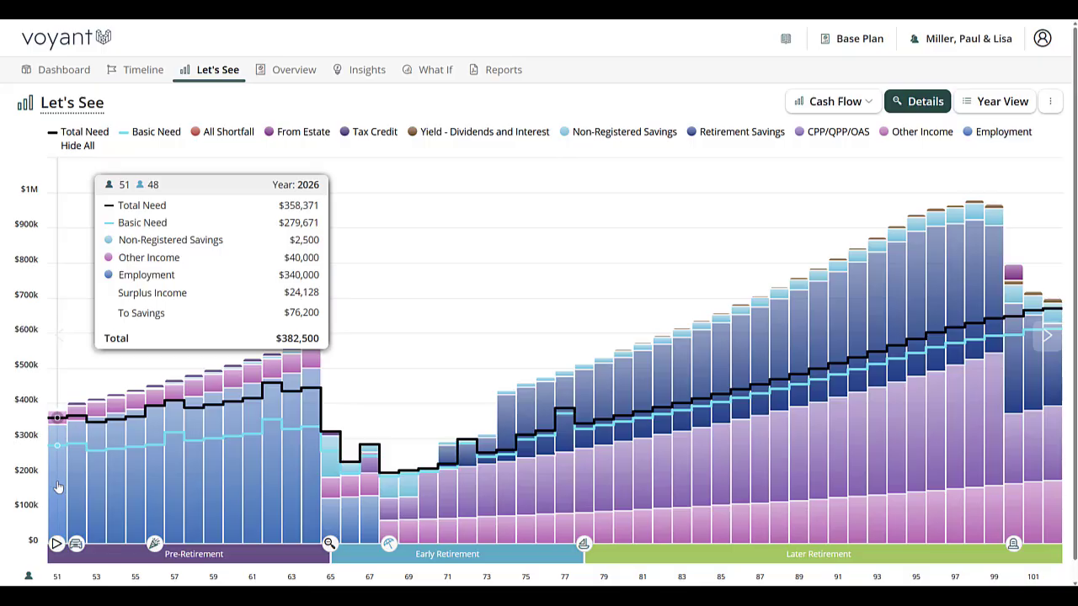
click(58, 487)
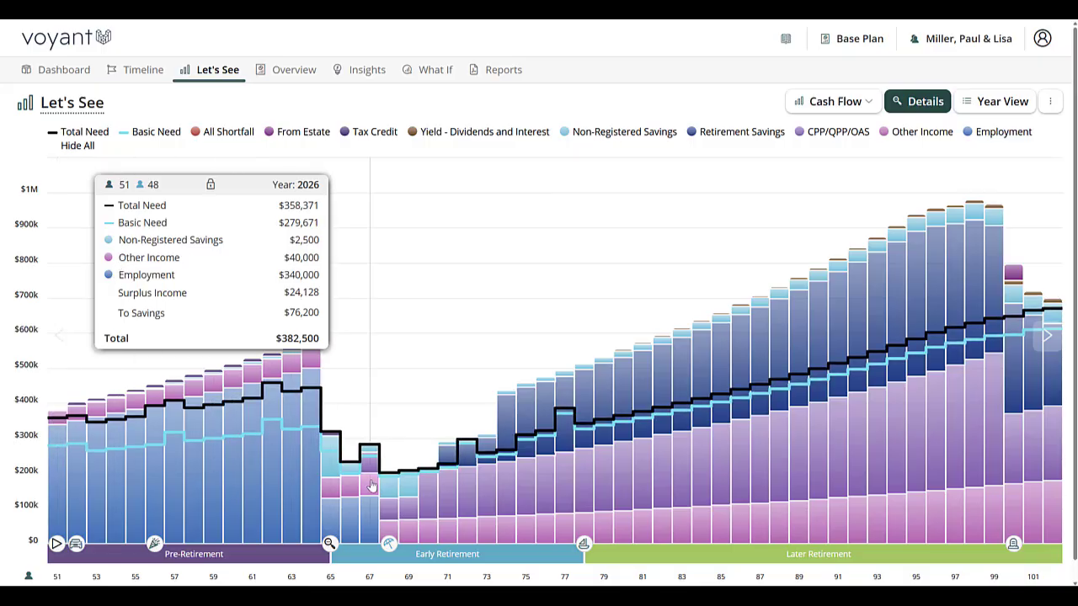
click(333, 495)
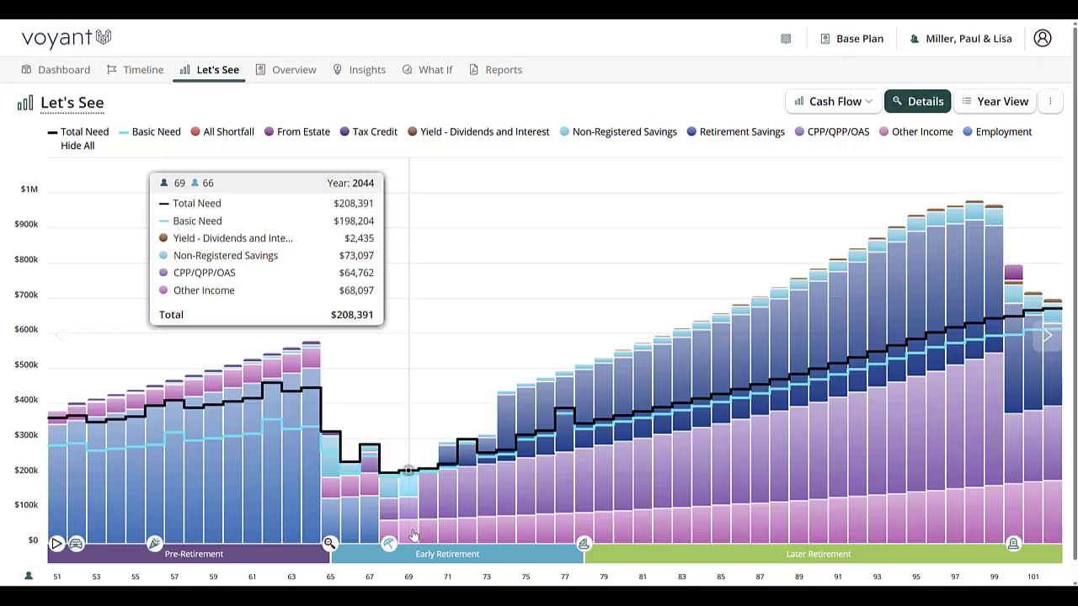
Step: Open the Liquidation Order section of the plan settings from the dashboard
click(59, 73)
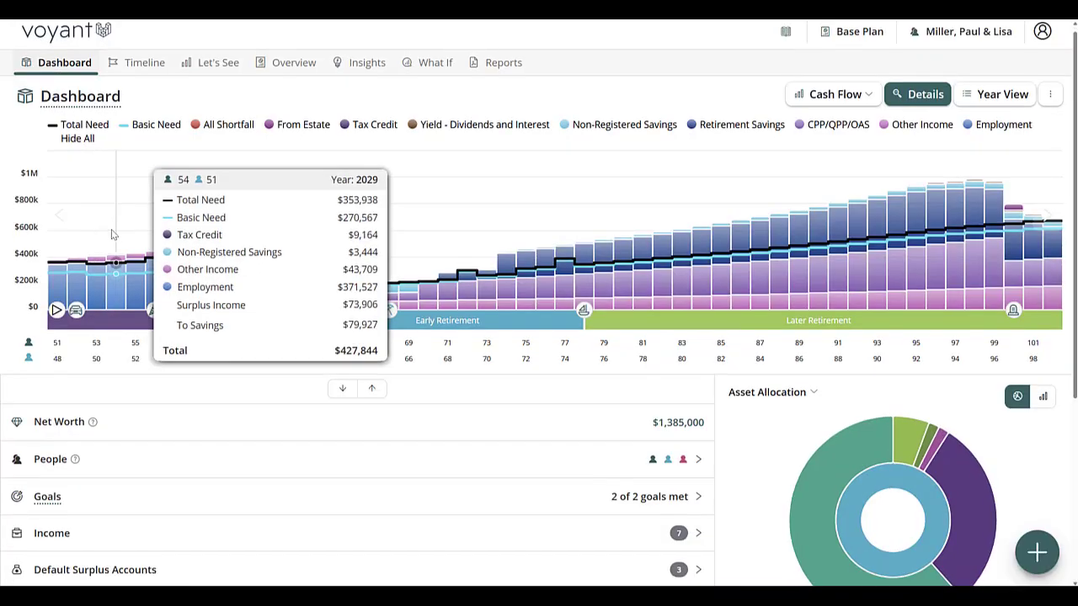
scroll(181, 418, down, 3)
click(61, 511)
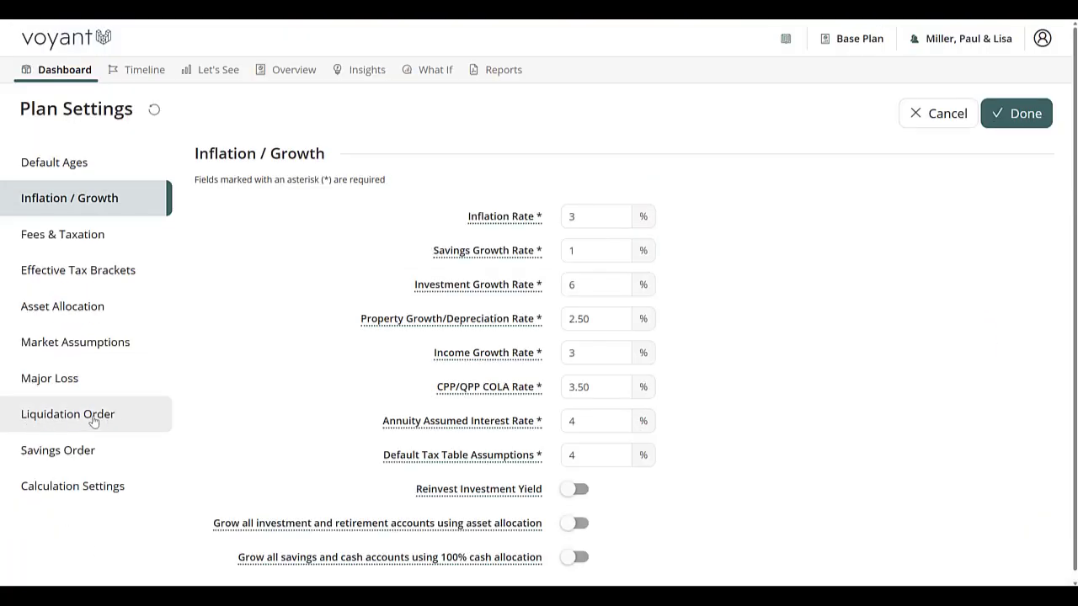
click(94, 421)
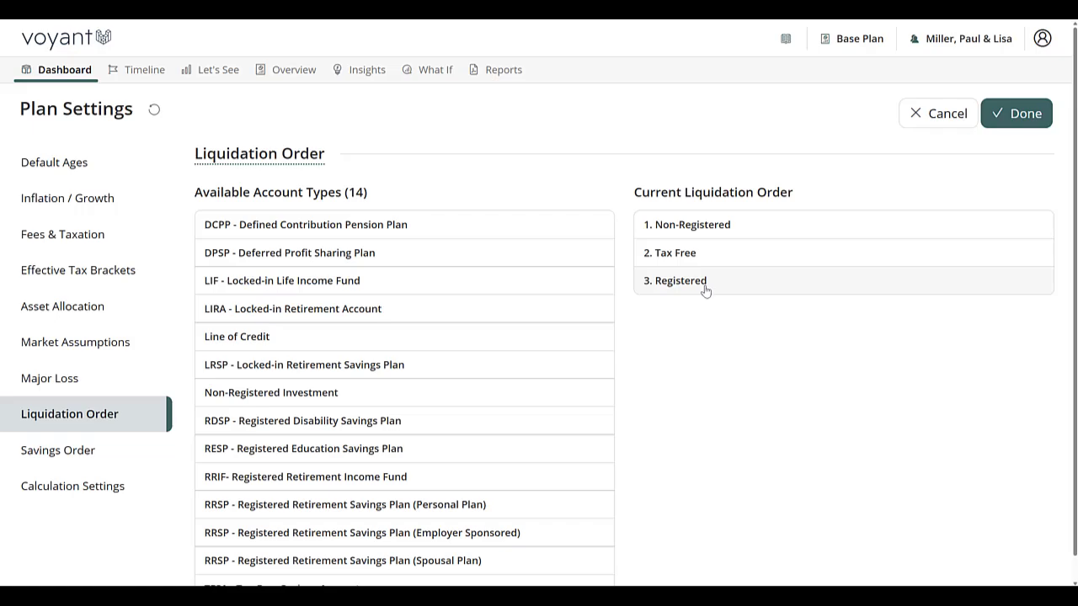
Step: Try moving Tax Free below Registered in the current liquidation order, and restore the original sequence
drag(711, 262, 716, 290)
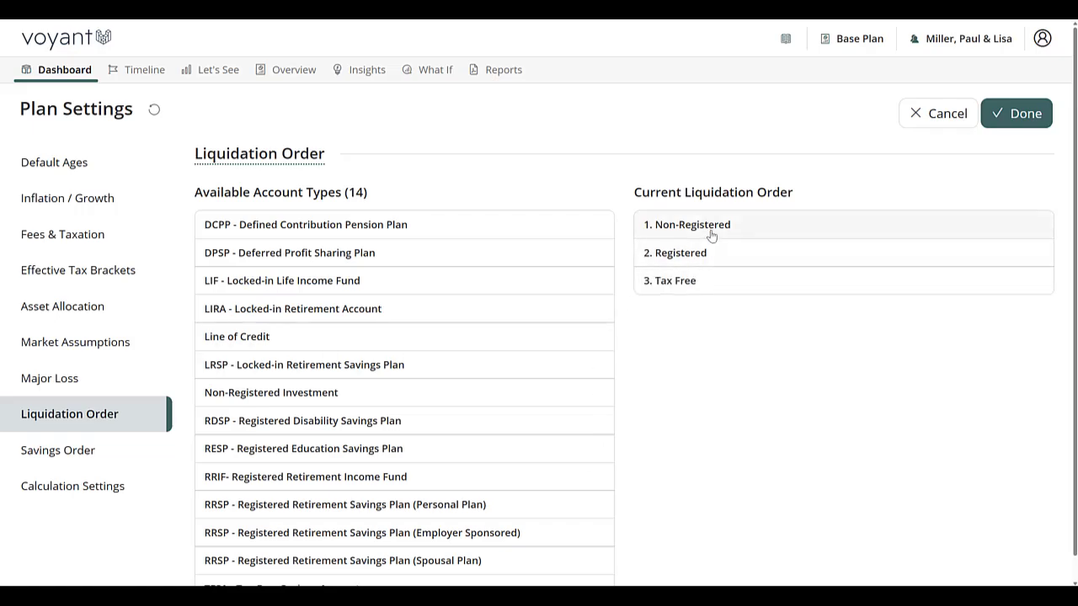
drag(710, 233, 710, 290)
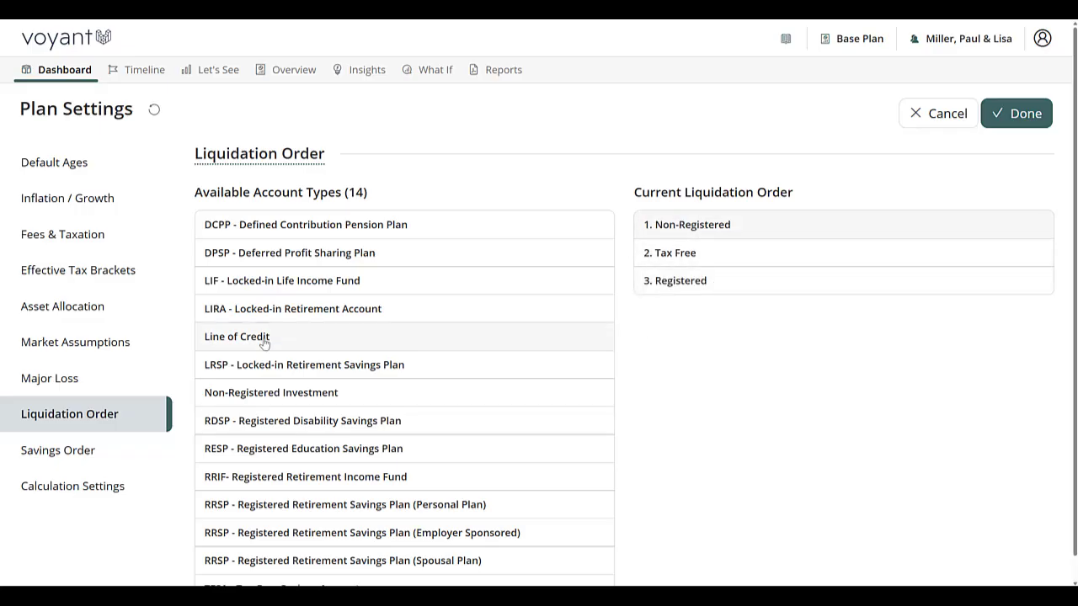
Step: Try Line of Credit as the first account type in the liquidation order, remove it again and close the plan settings
drag(263, 338, 766, 327)
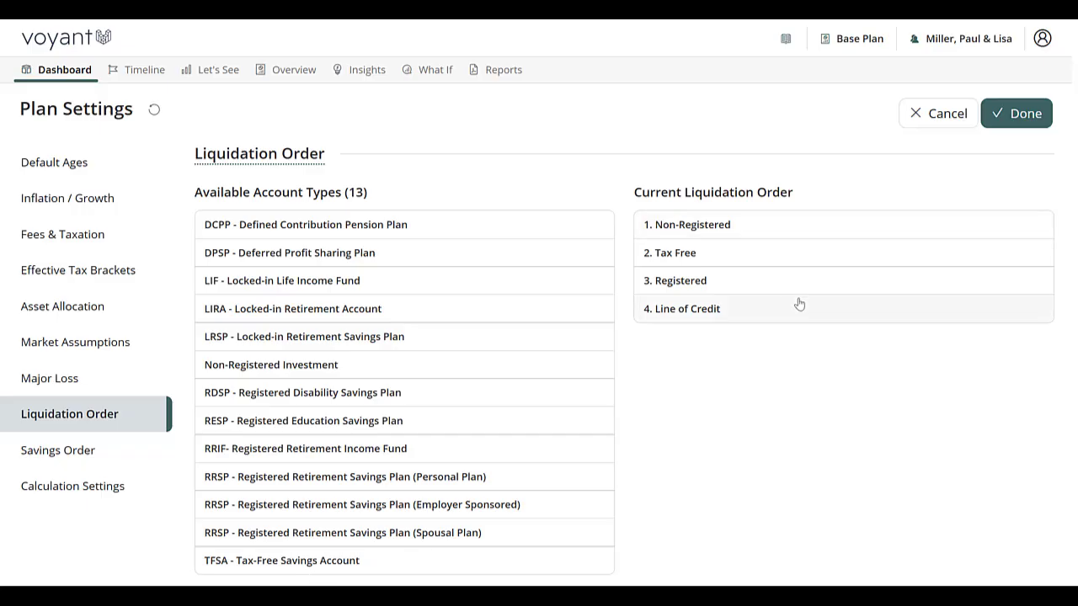
drag(794, 310, 789, 224)
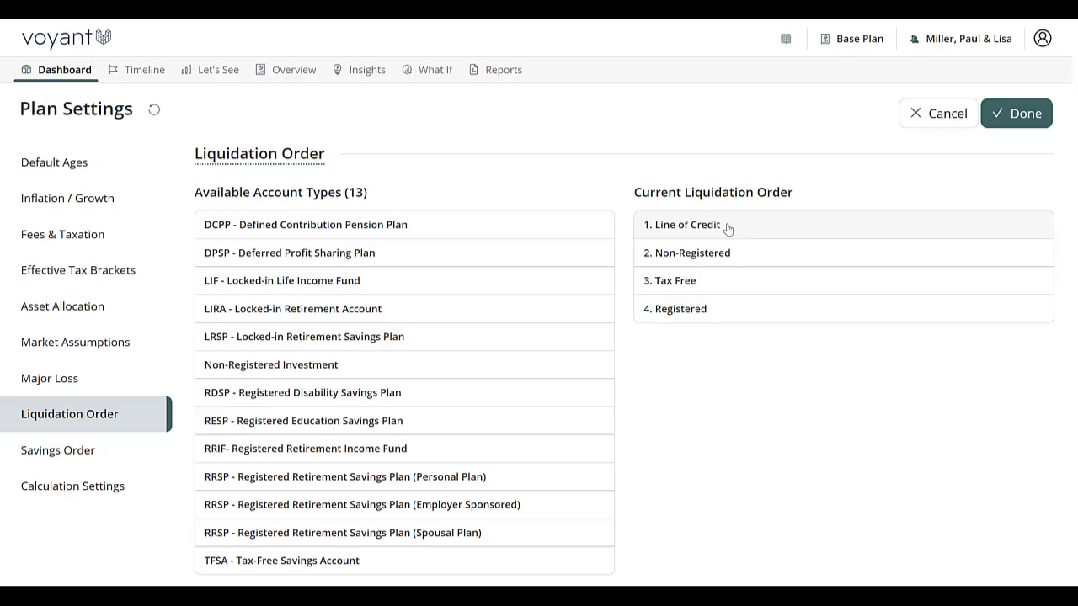
drag(728, 228, 304, 253)
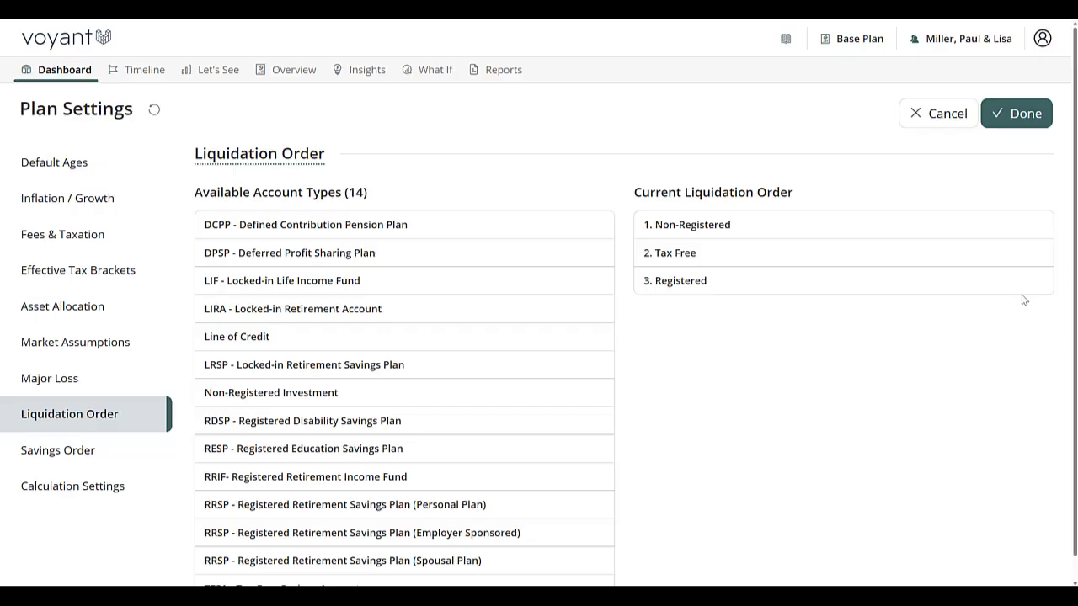
click(1035, 117)
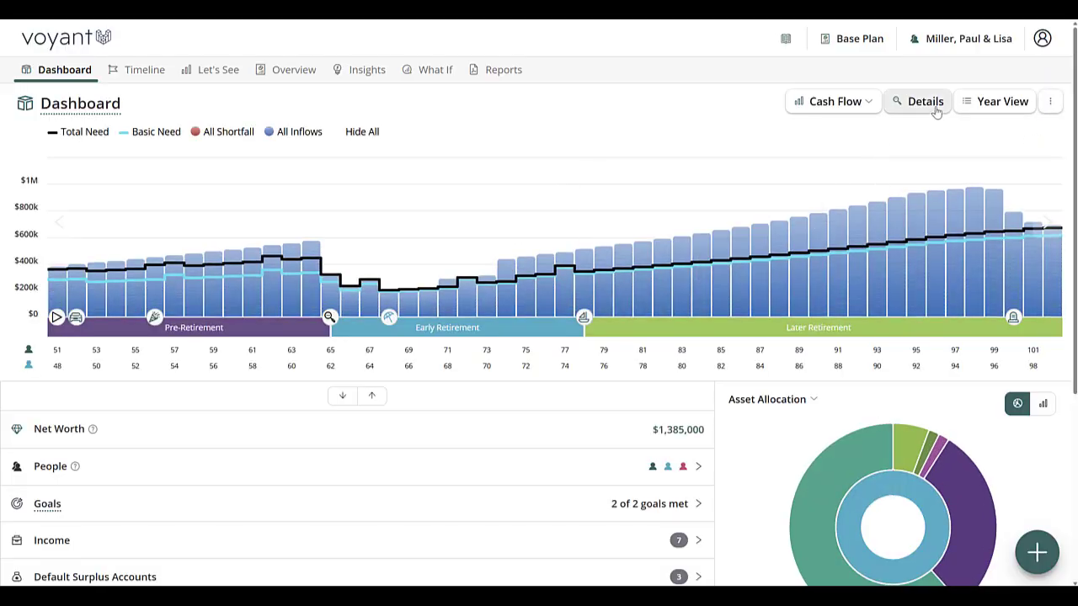
Step: Show the detailed cash flow categories on the dashboard chart and examine the income sources for 2040
click(937, 105)
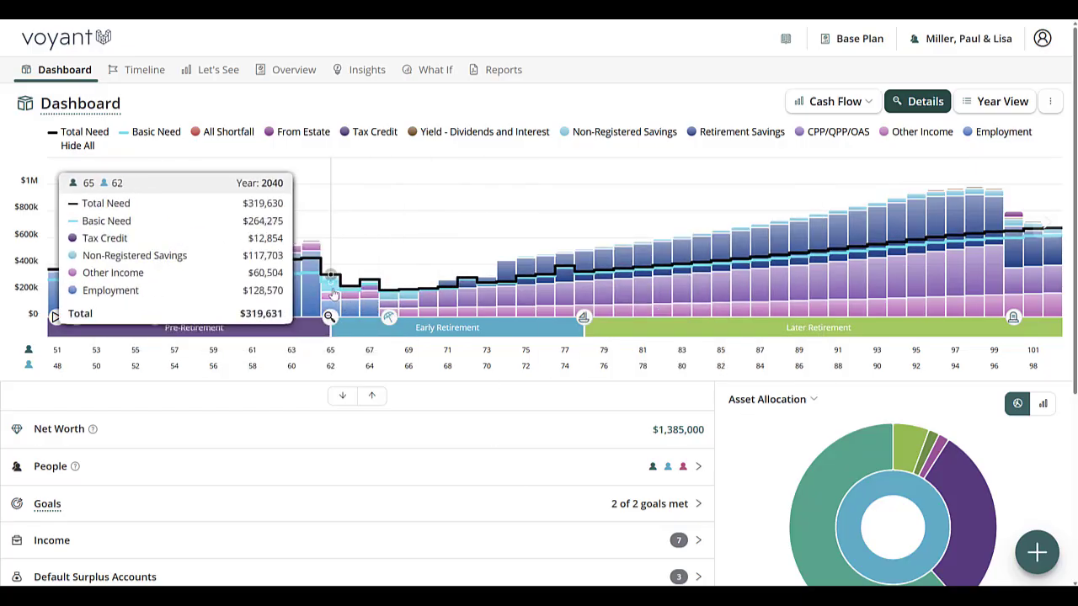
click(335, 294)
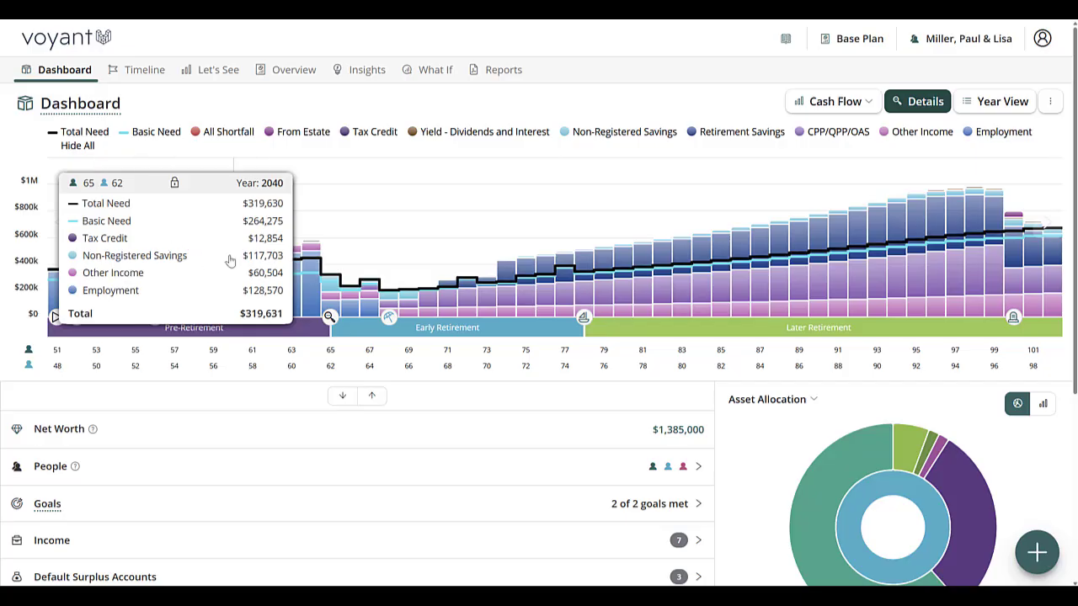
click(449, 288)
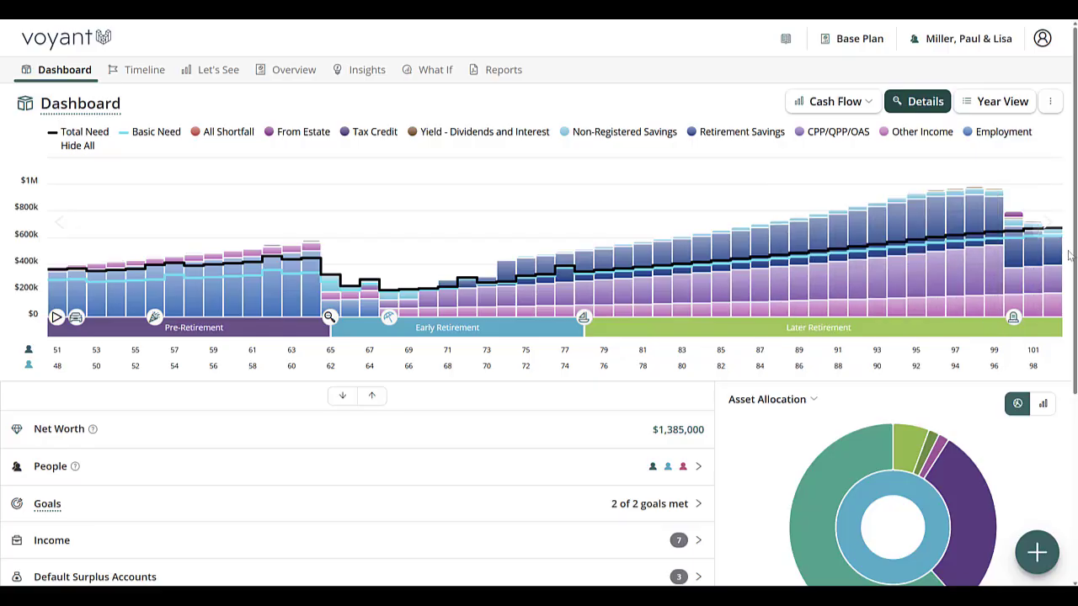
Step: Set the withdrawal limit type of the $85,000 RRSP to Scheduled Only, starting at the owner's retirement
scroll(373, 449, down, 3)
scroll(375, 450, down, 2)
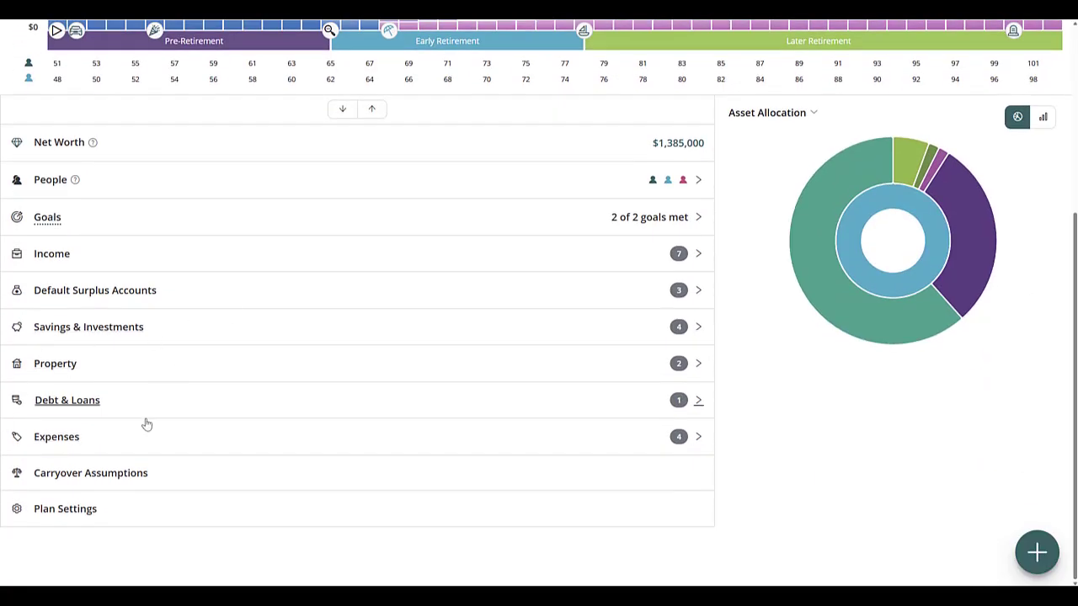
click(225, 328)
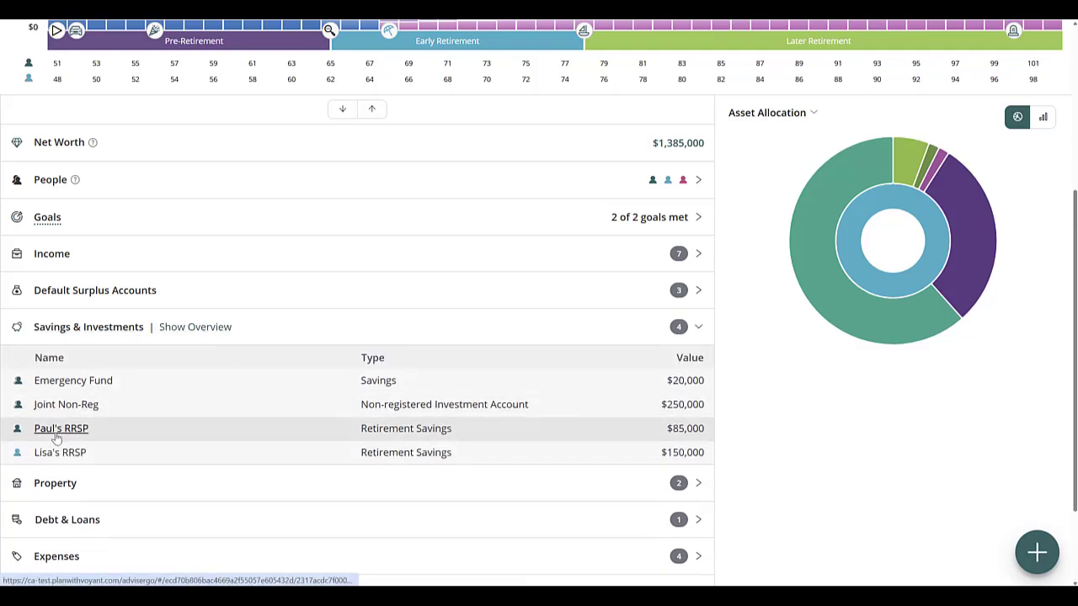
click(145, 432)
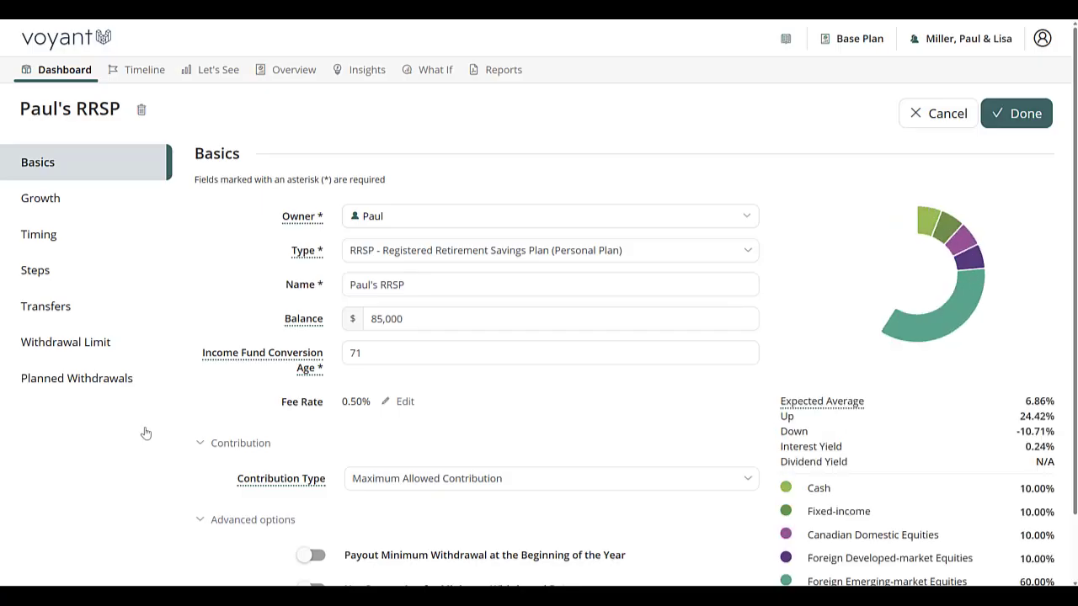
click(124, 349)
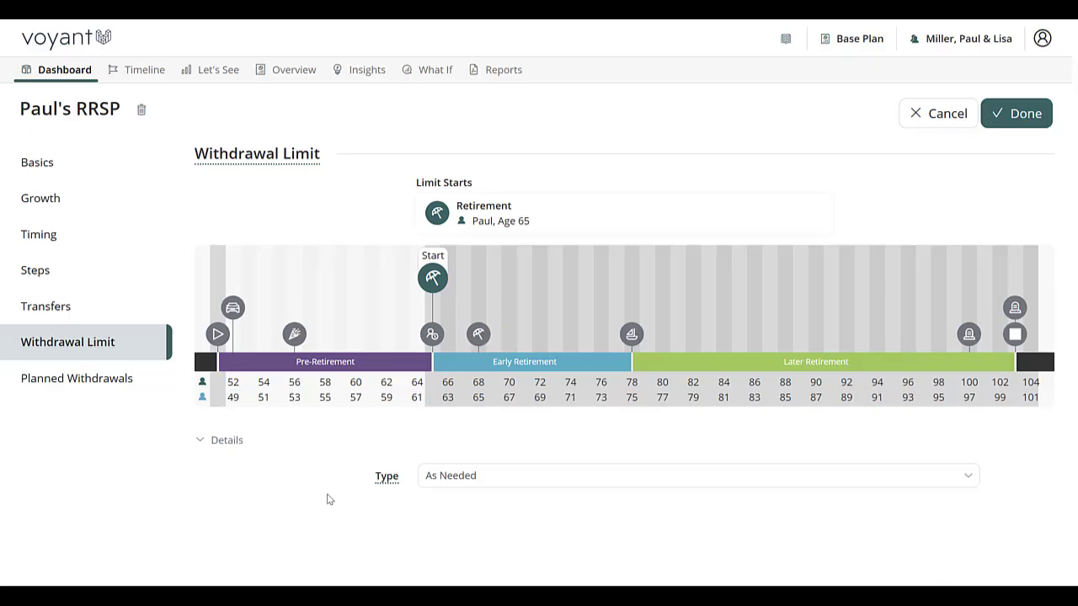
click(511, 485)
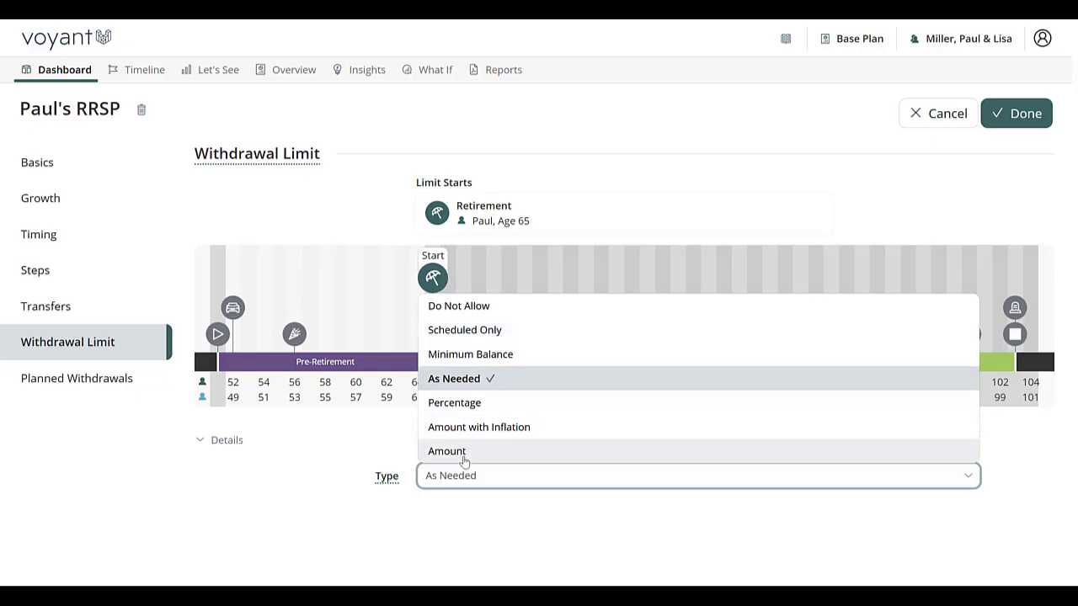
click(497, 329)
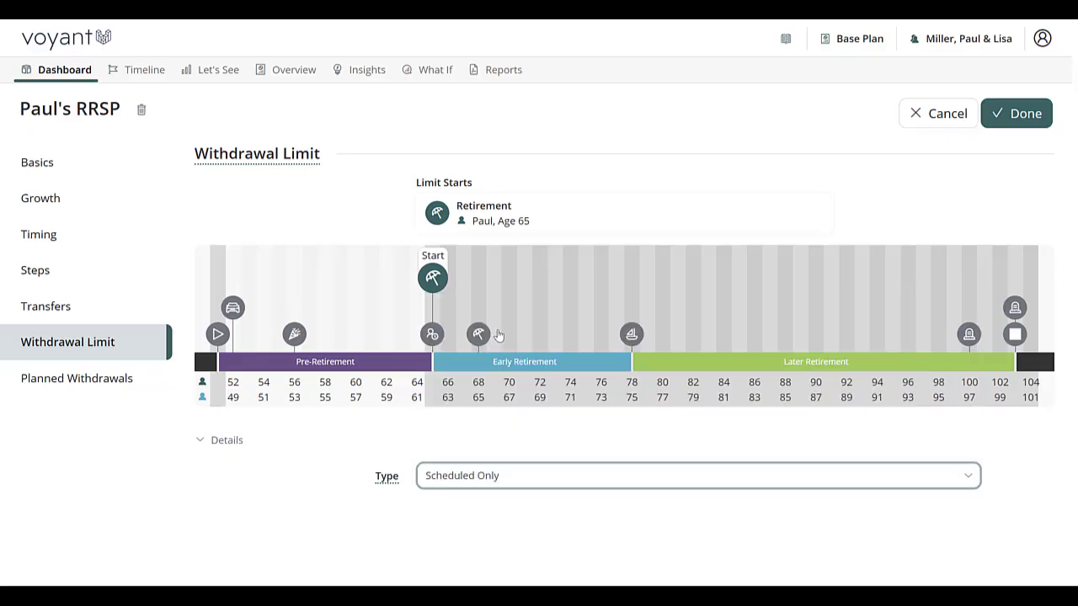
Step: Add a planned withdrawal to the RRSP, named "RRSP Withdrawal - " followed by the account owner's first name
click(34, 386)
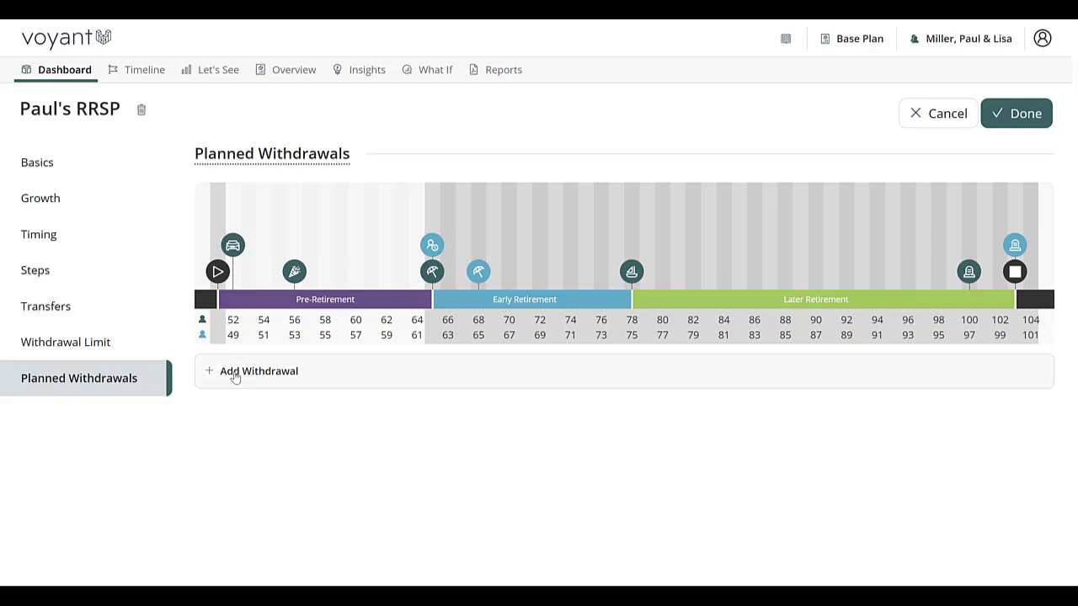
click(236, 377)
click(640, 132)
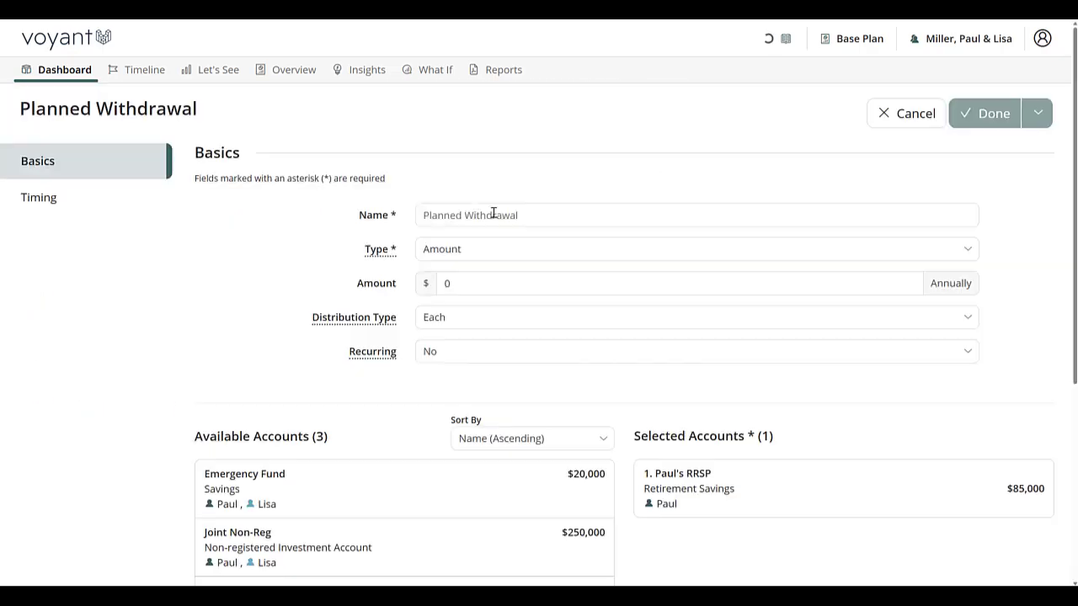
click(470, 215)
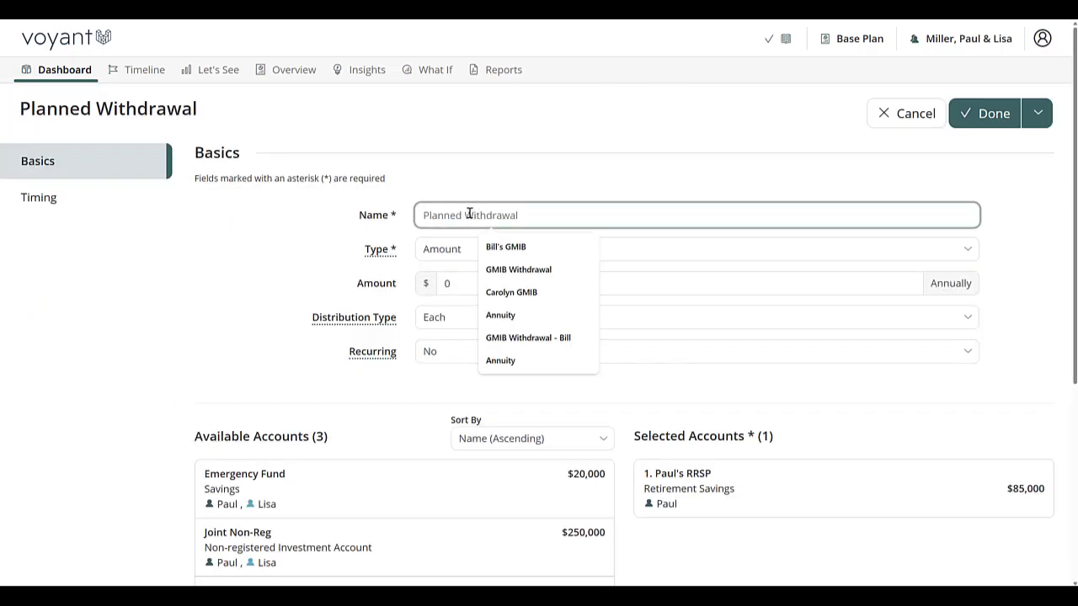
text(rrs)
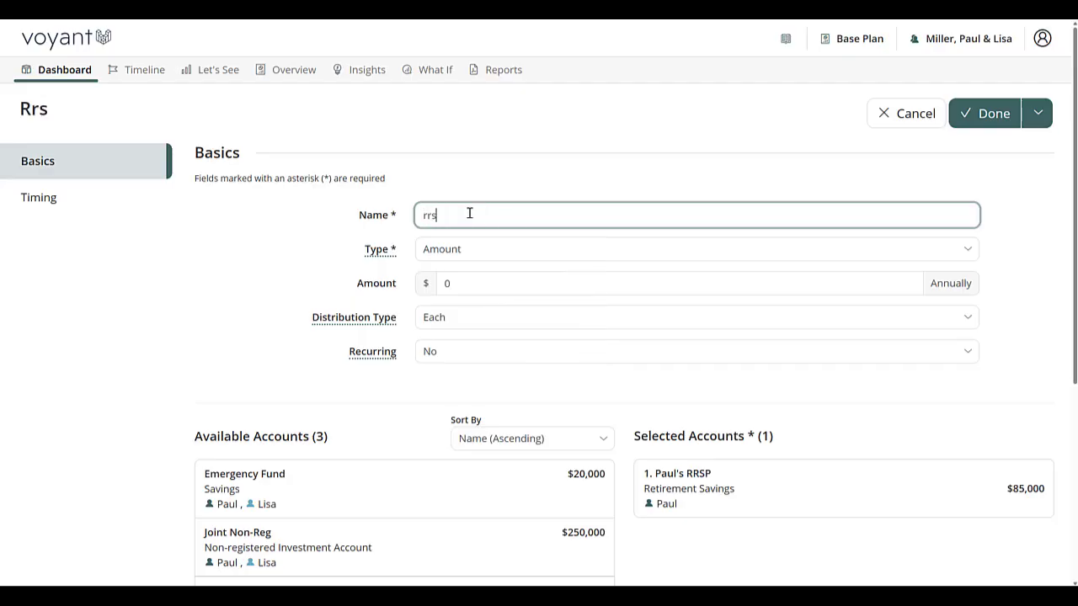
key(BackSpace)
text(RRSP WIthdrawal )
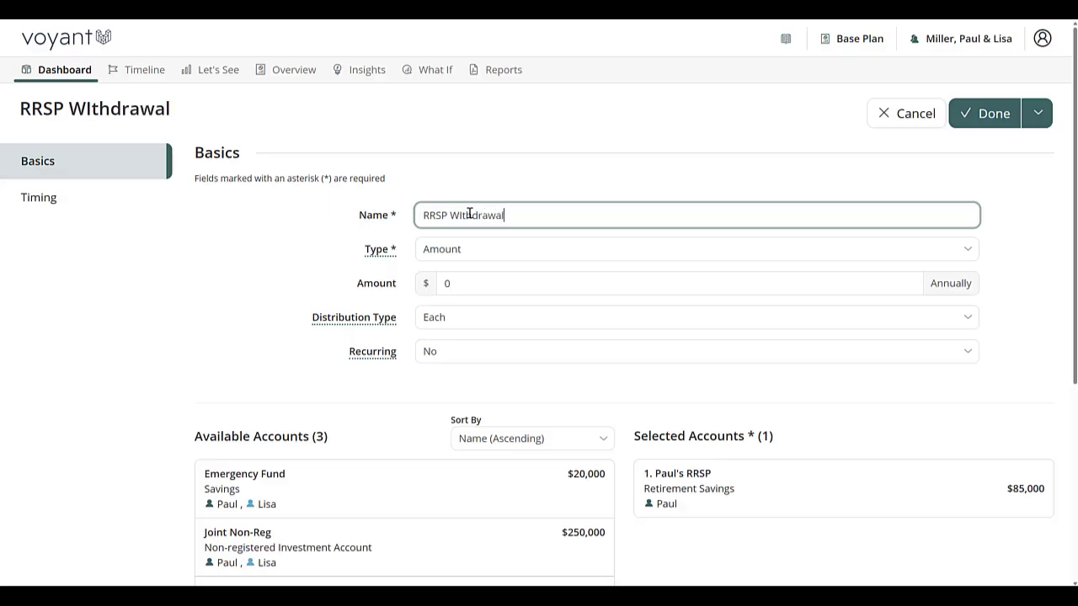
text(- Paul)
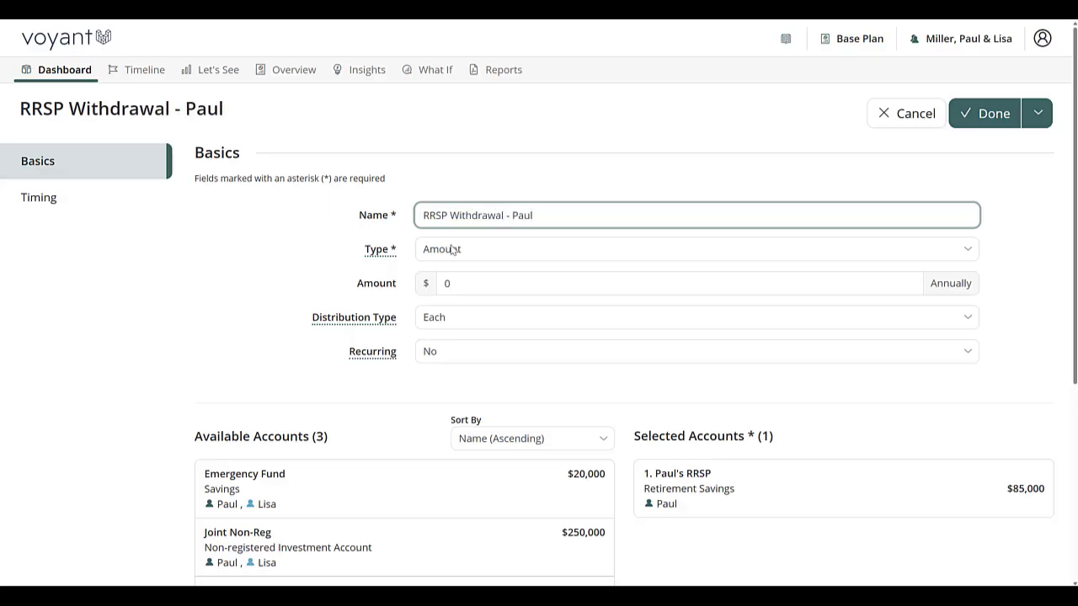
Step: Make the planned withdrawal a recurring Percentage withdrawal of 8%
click(450, 249)
click(457, 322)
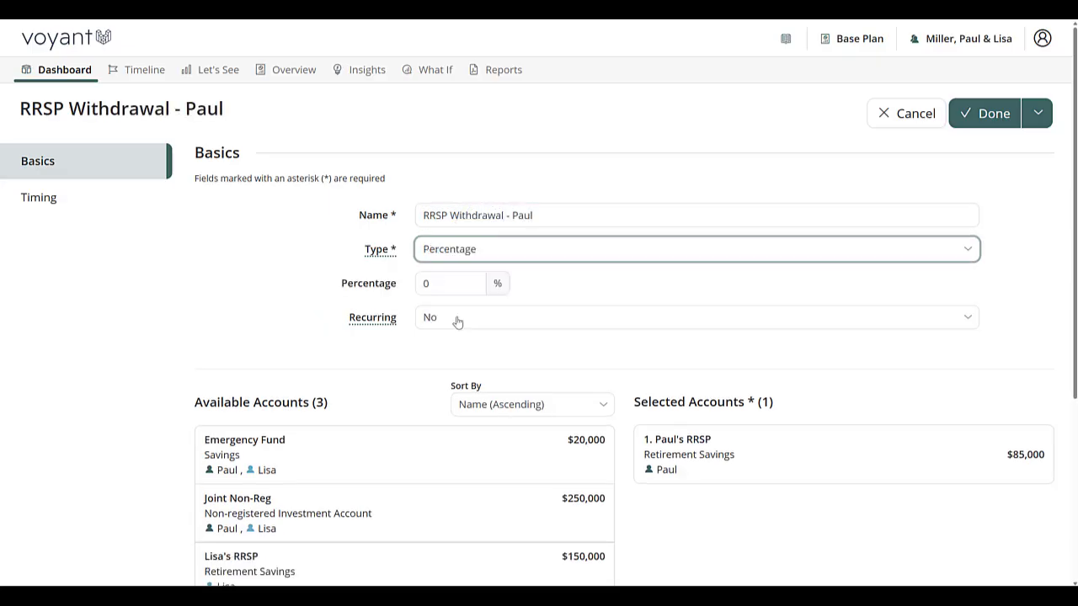
click(449, 283)
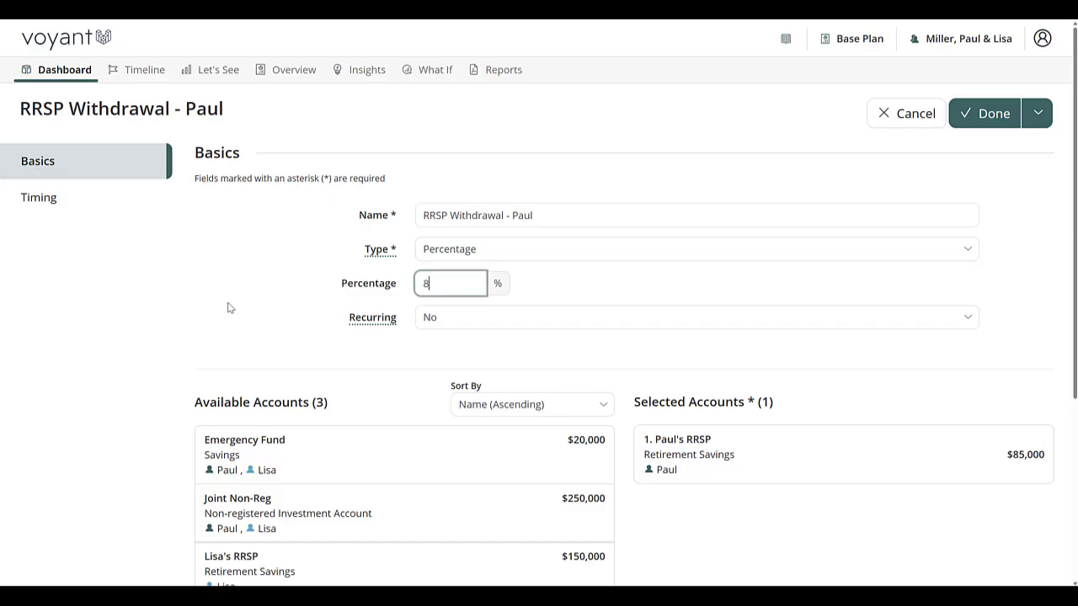
click(479, 319)
click(480, 341)
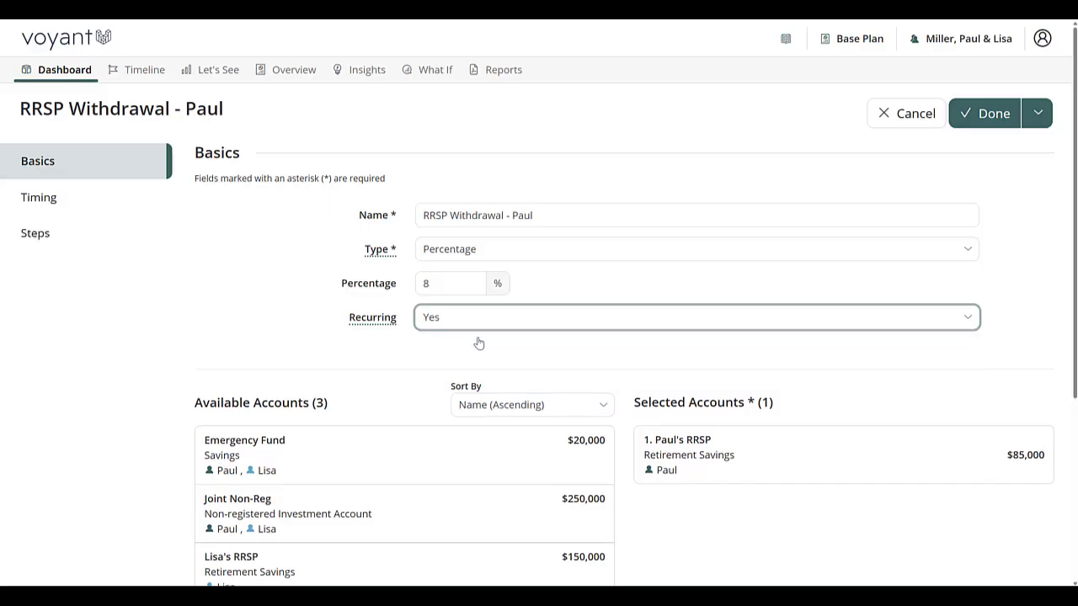
Step: Time the planned withdrawal to start at the owner's Retirement at age 65 and end at the owner's Mortality at age 100
click(674, 346)
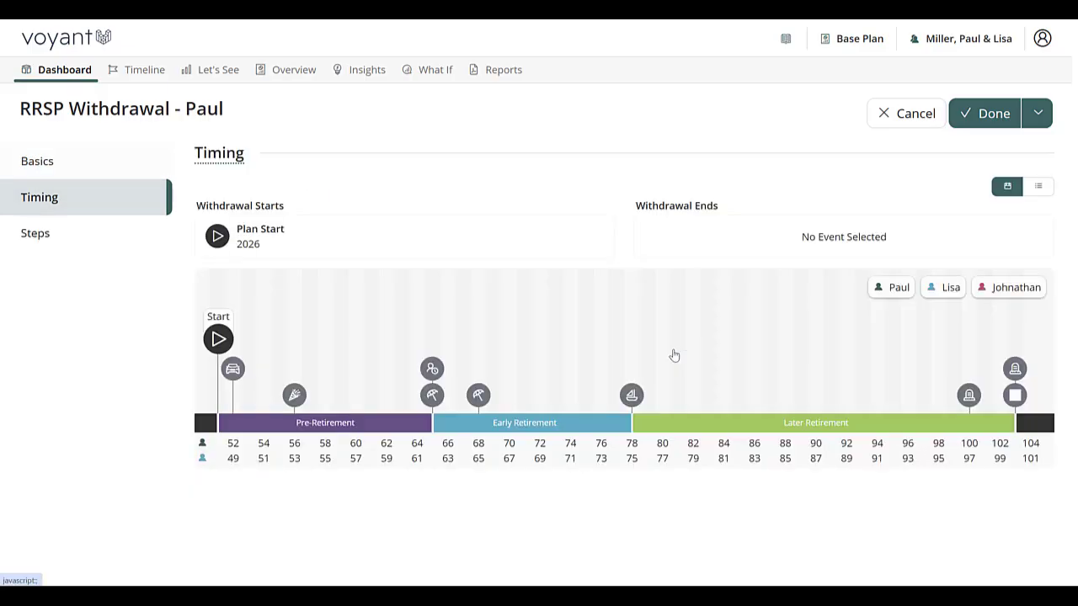
click(433, 398)
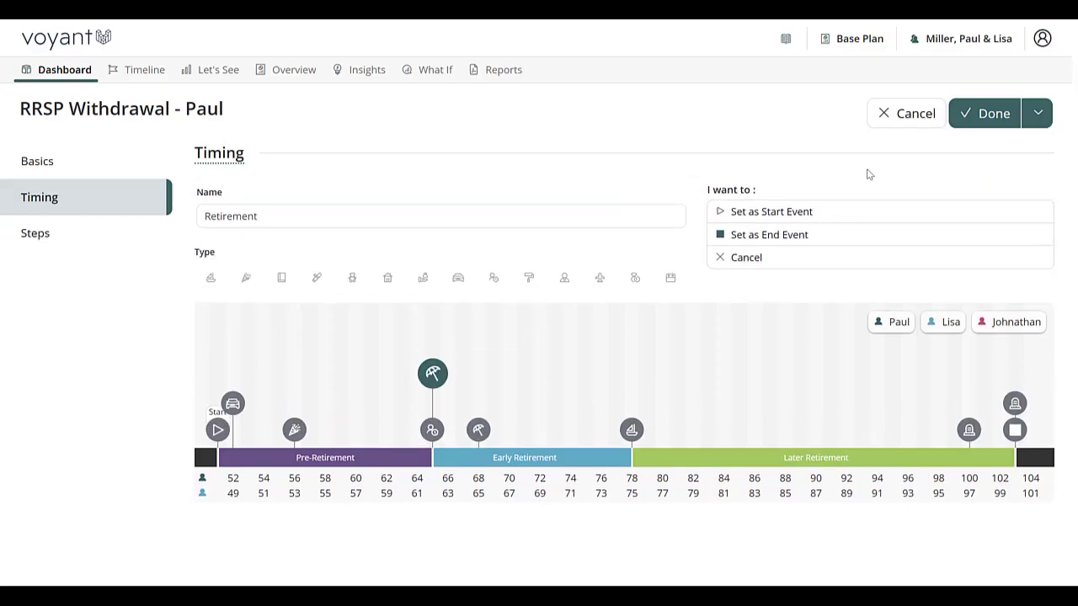
click(768, 210)
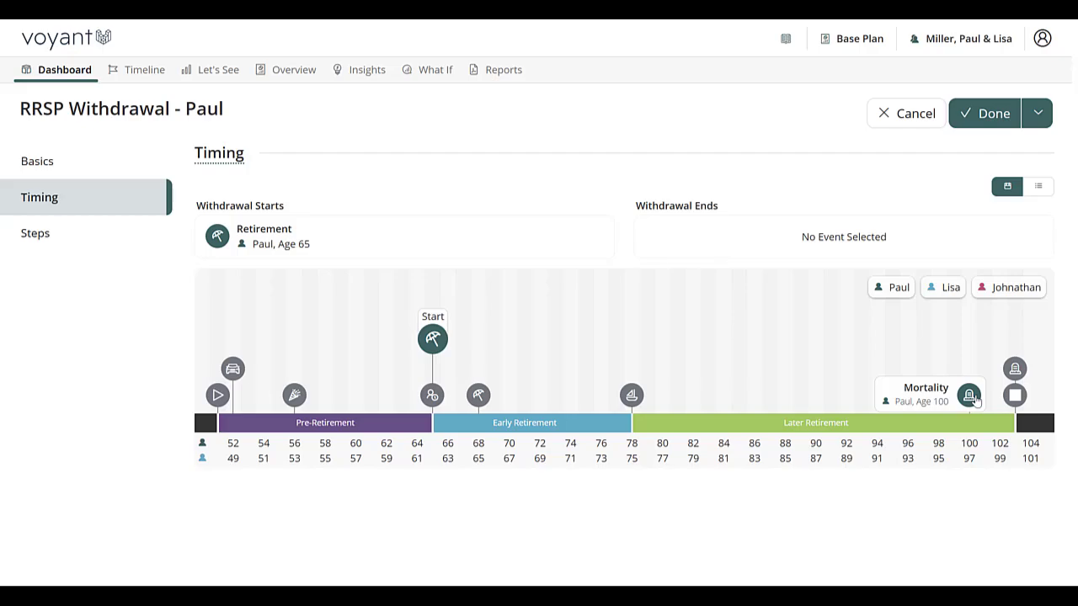
click(969, 395)
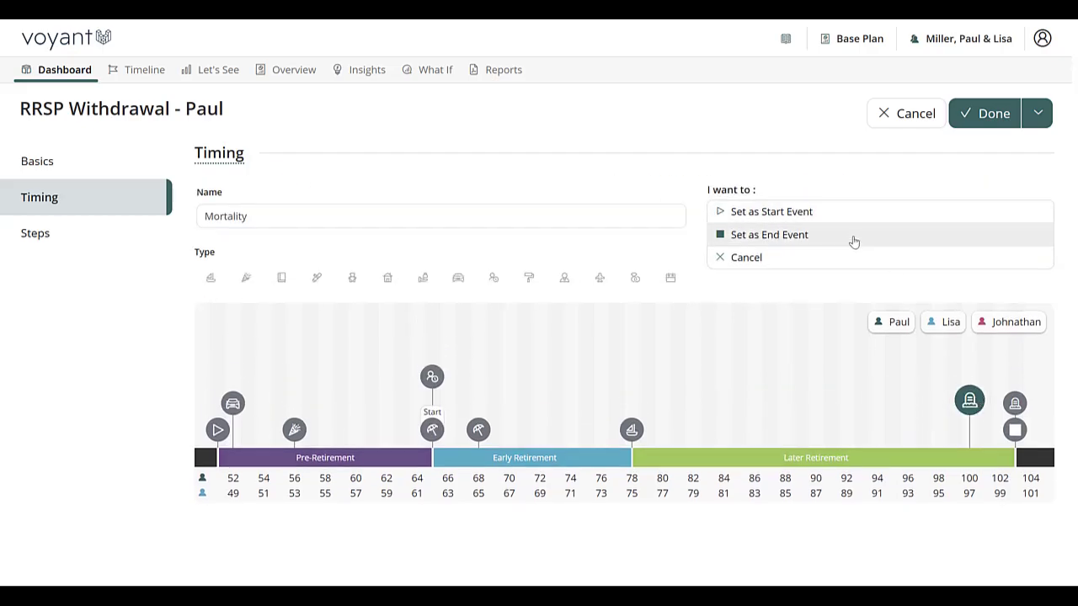
click(852, 237)
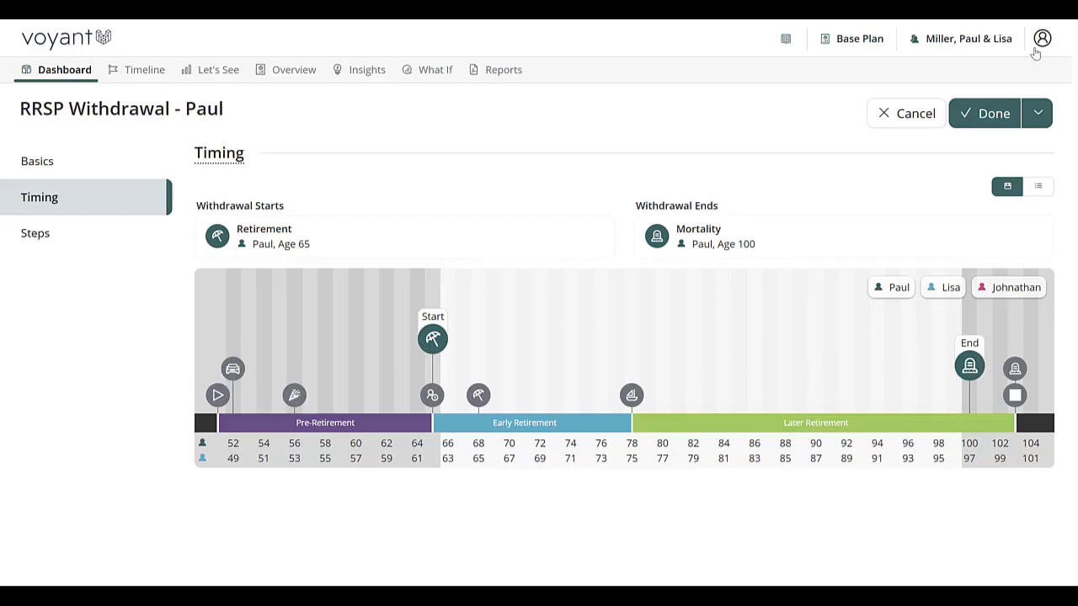
Step: Save the planned RRSP withdrawal and inspect the yearly planned withdrawals on the dashboard's cash flow chart
click(995, 118)
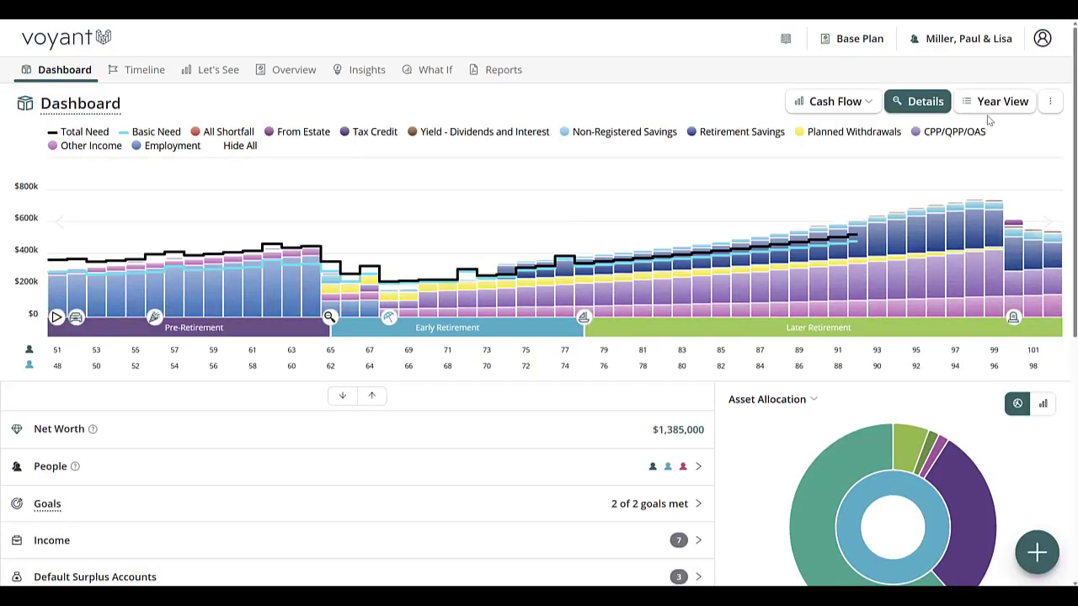
mouse_move(962, 301)
mouse_move(325, 283)
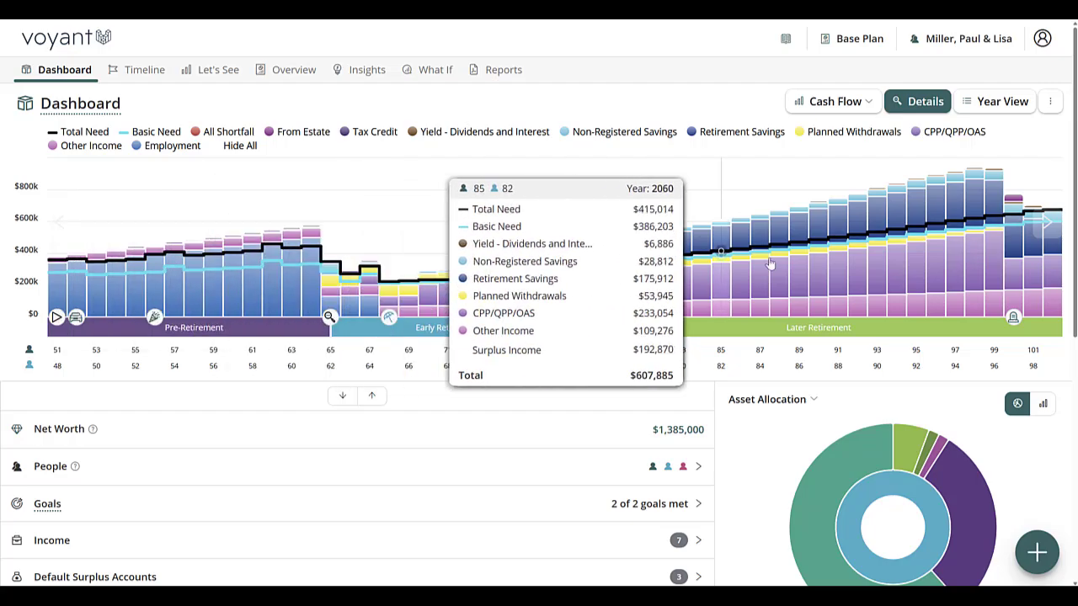
Step: Show the Year View for 2040 and examine the cash flow income table for the RRSP's planned withdrawal
click(1002, 101)
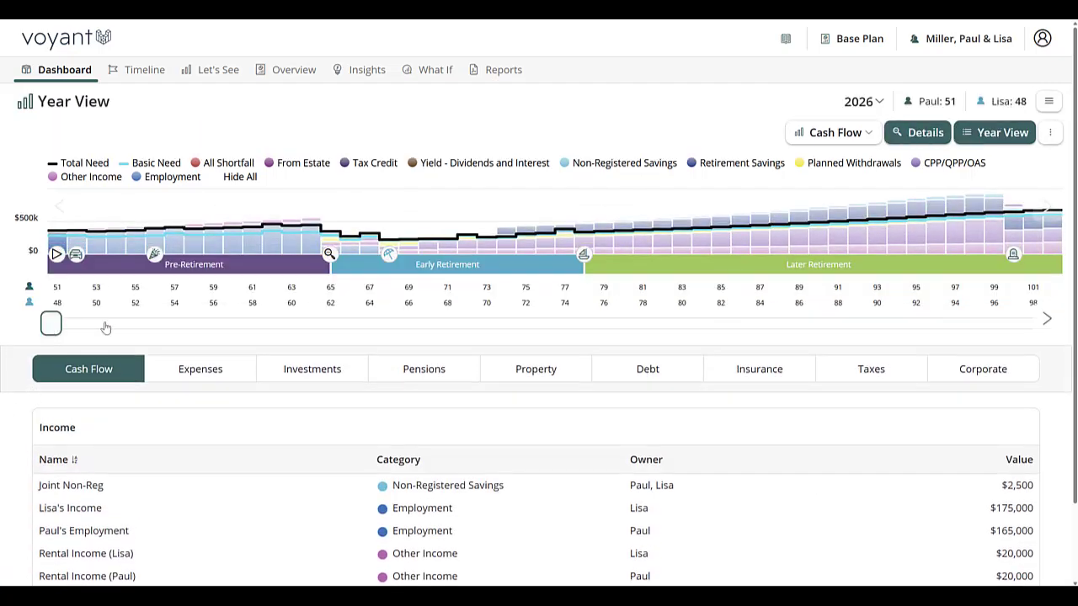
drag(105, 327, 327, 323)
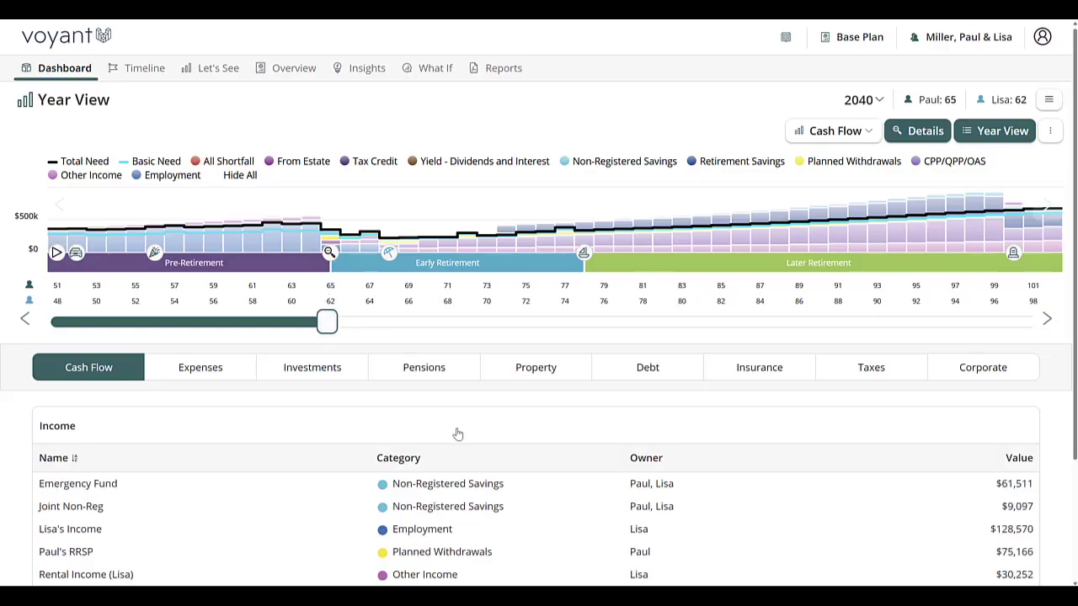
scroll(457, 434, down, 2)
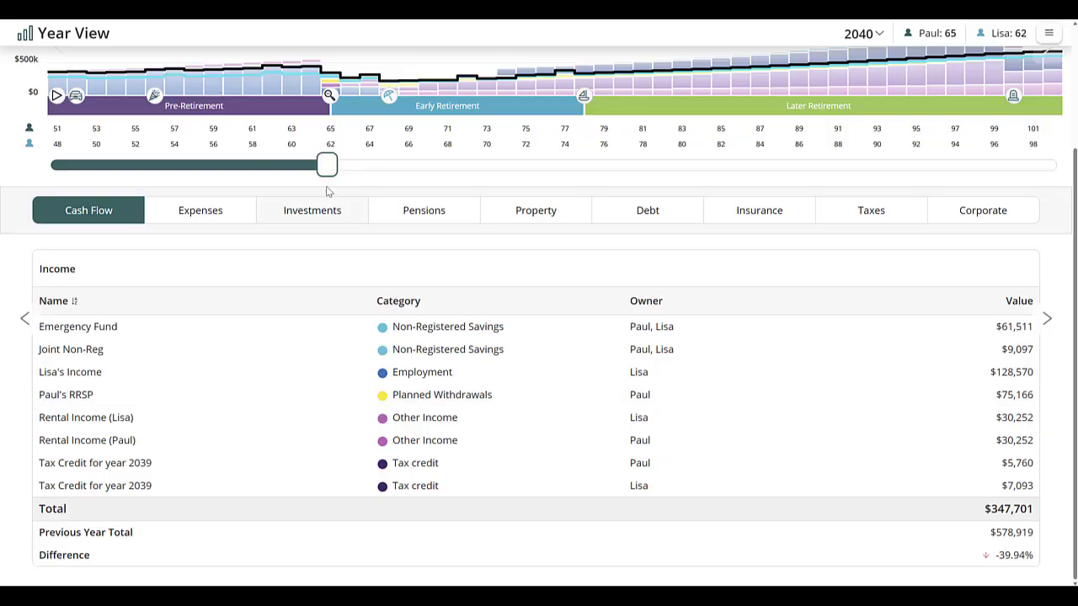
Step: Move the Year View to 2074 and examine the Pensions withdrawal details of the RRSP that has the planned withdrawal
drag(327, 165, 1008, 118)
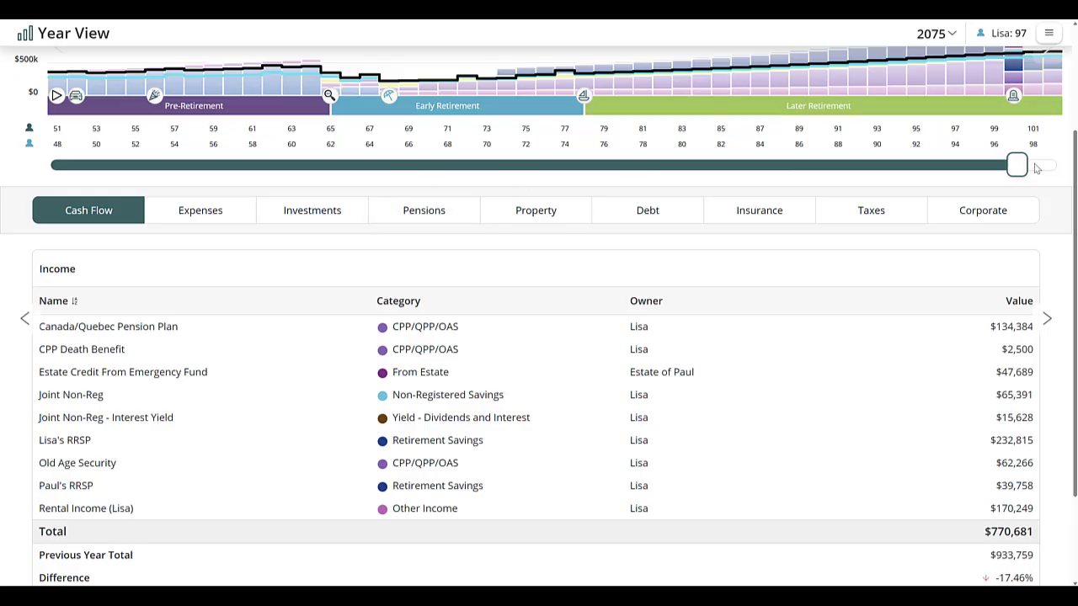
drag(1016, 169, 997, 168)
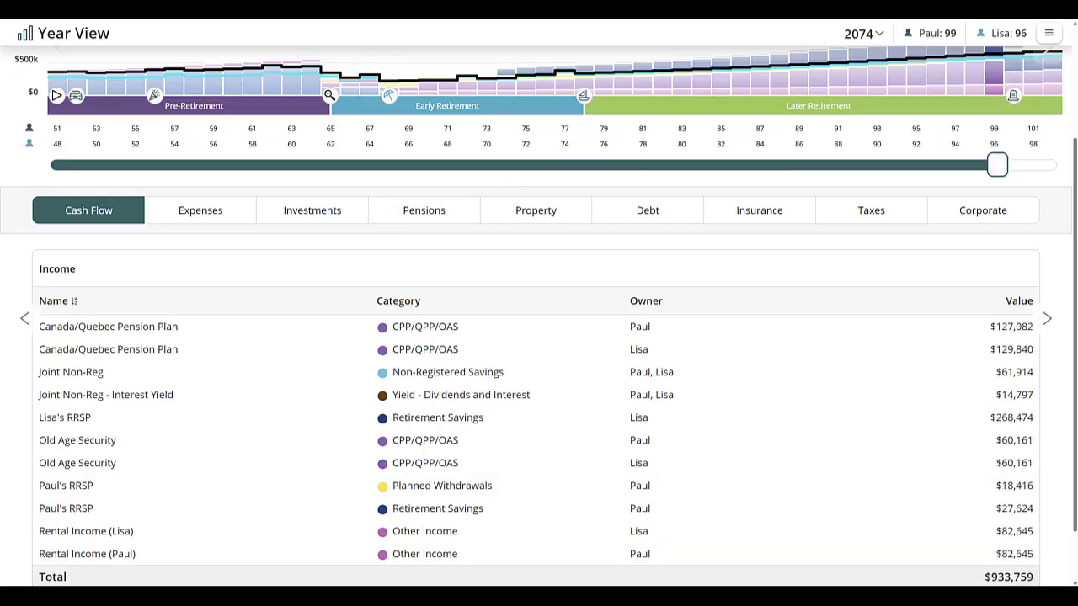
click(426, 215)
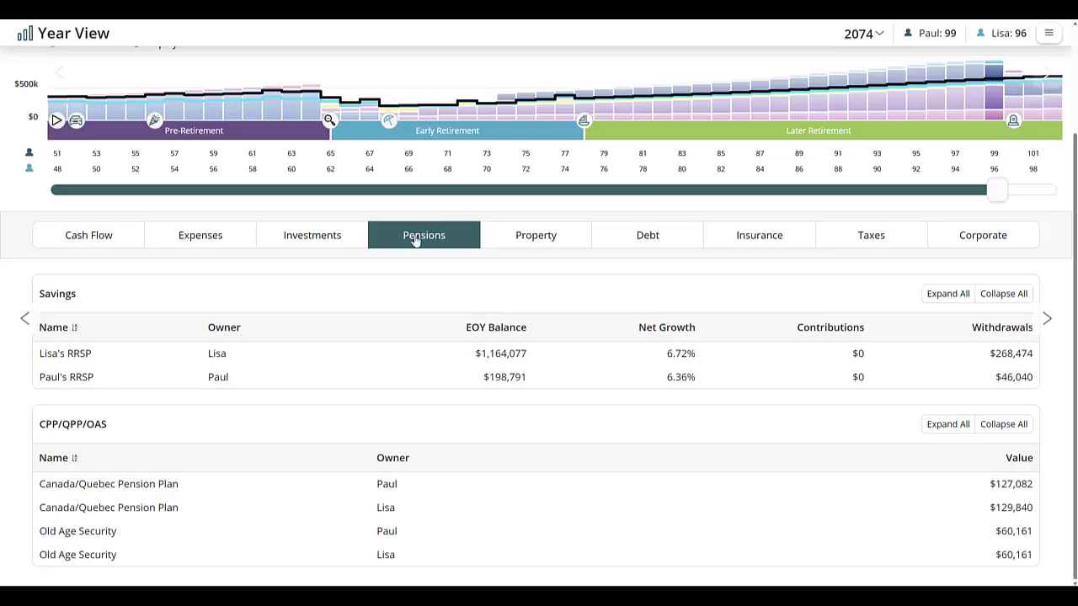
click(1008, 385)
scroll(533, 385, down, 3)
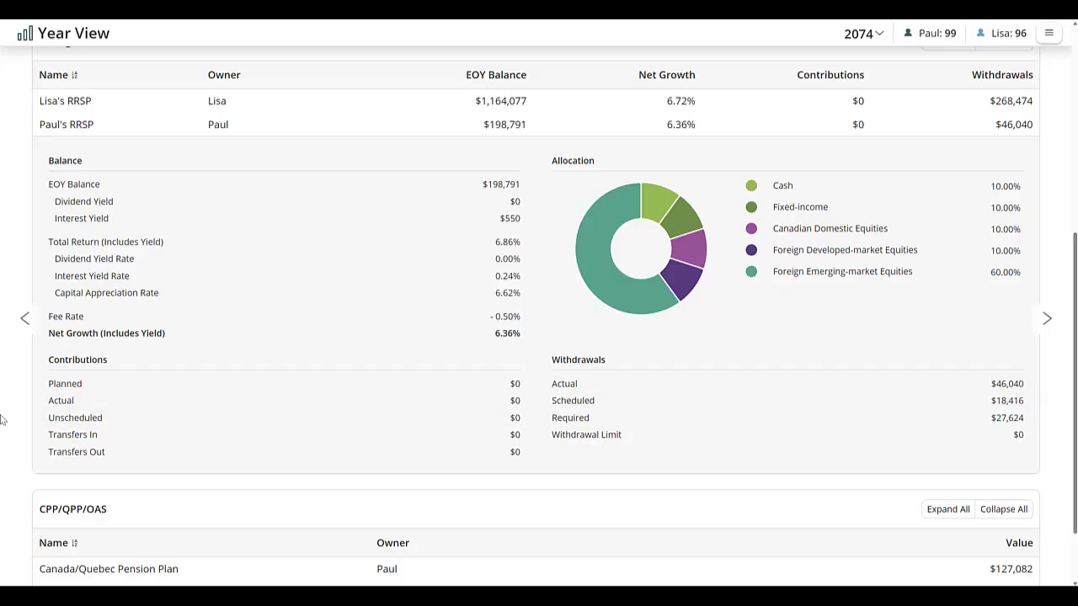
scroll(72, 428, up, 5)
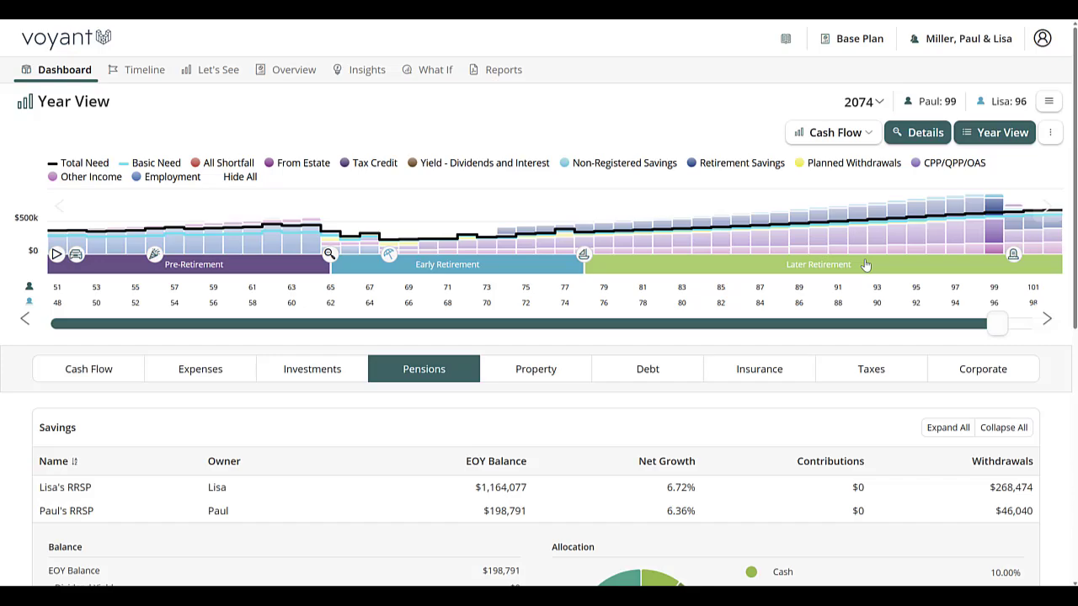
Step: Open a support request for sharing access to this client and begin its included message
click(974, 40)
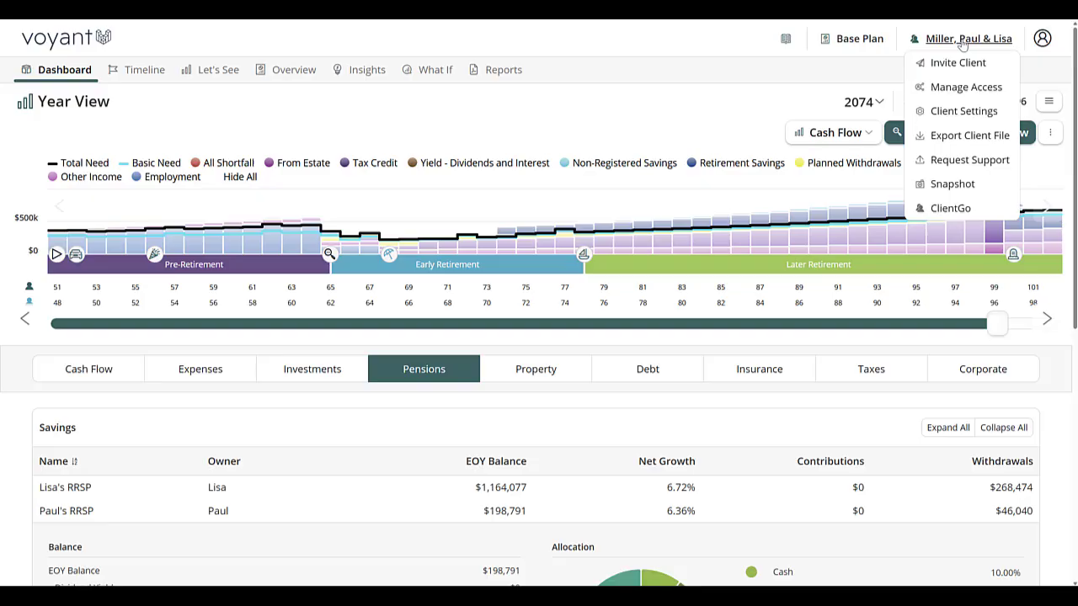
click(960, 160)
click(448, 372)
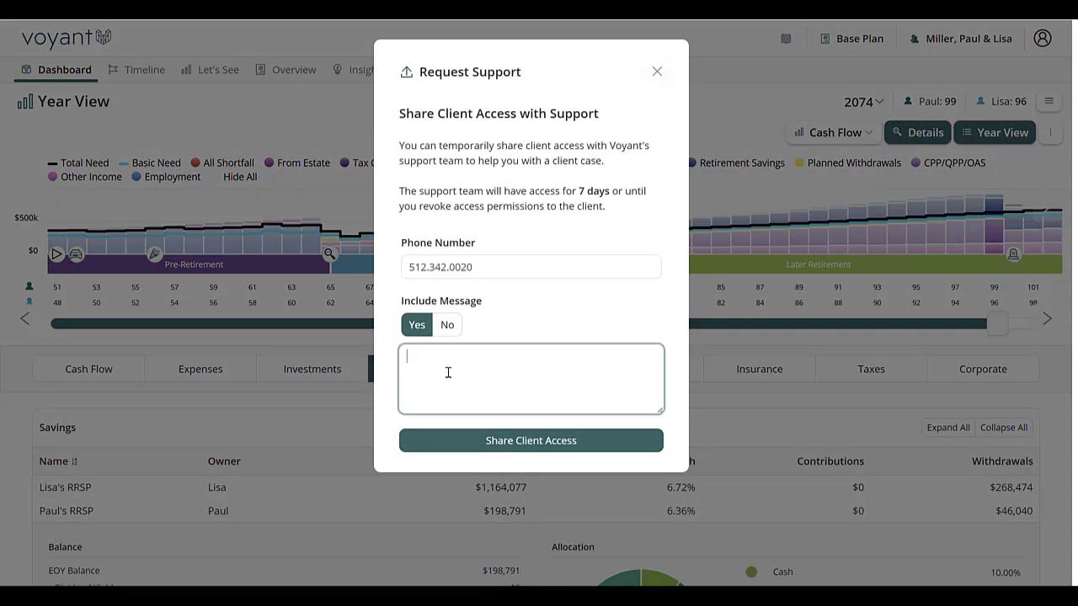